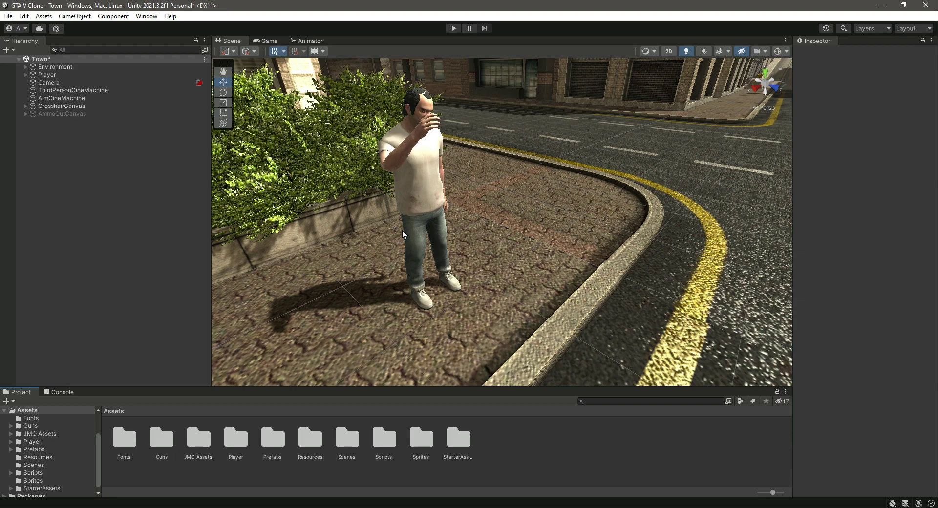
# Duplicate ShotgunAnimator in Resources and rename the copy to BazookaAnimator.
pyautogui.click(42, 457)
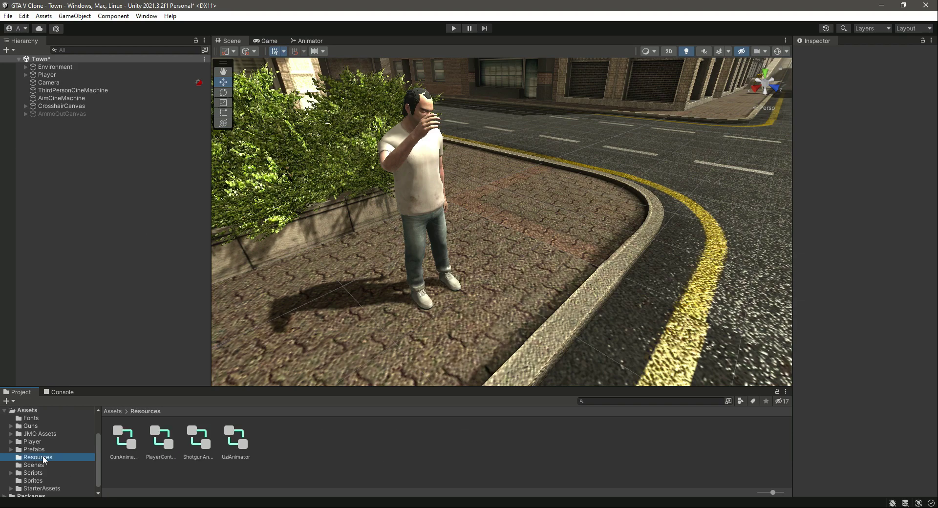
pyautogui.click(204, 444)
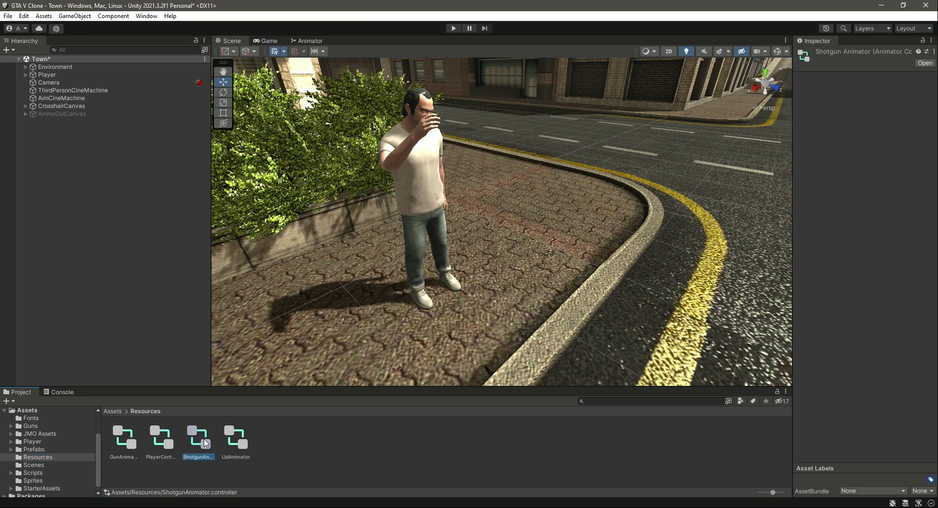
pyautogui.hotkey('ctrl', 'd')
pyautogui.rightClick(205, 443)
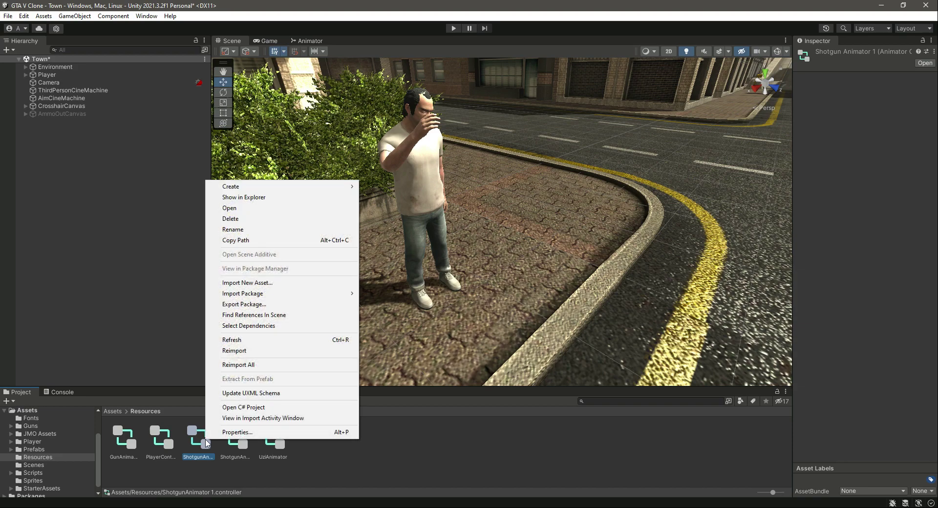
pyautogui.click(270, 230)
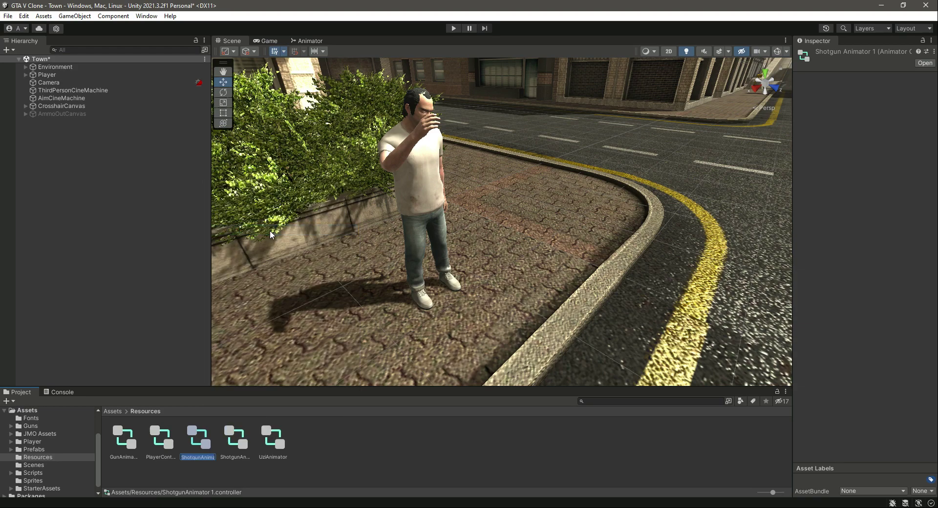
pyautogui.press('BackSpace')
pyautogui.write('BazookaAnimator')
pyautogui.press('Return')
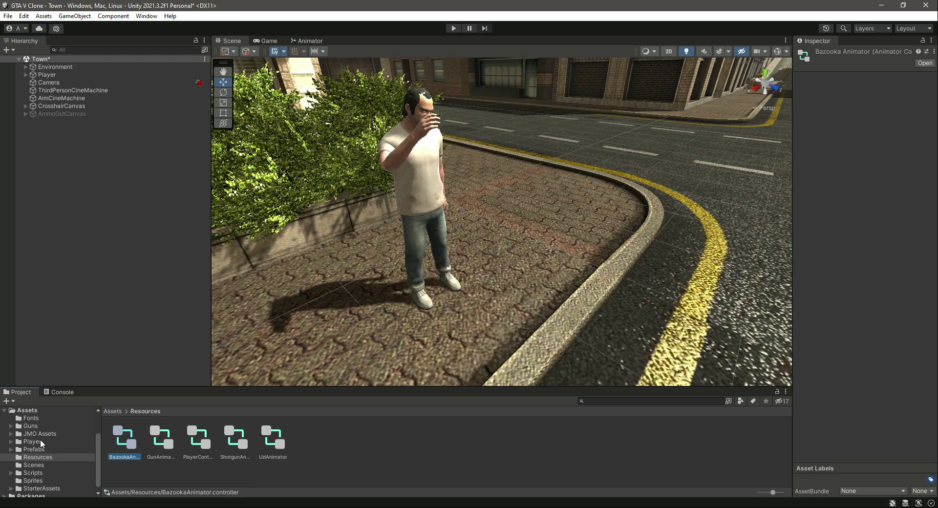
# Browse to Guns > Prefabs > Rocket, preview the RPG-7 model, and expand Player's hierarchy.
pyautogui.click(19, 427)
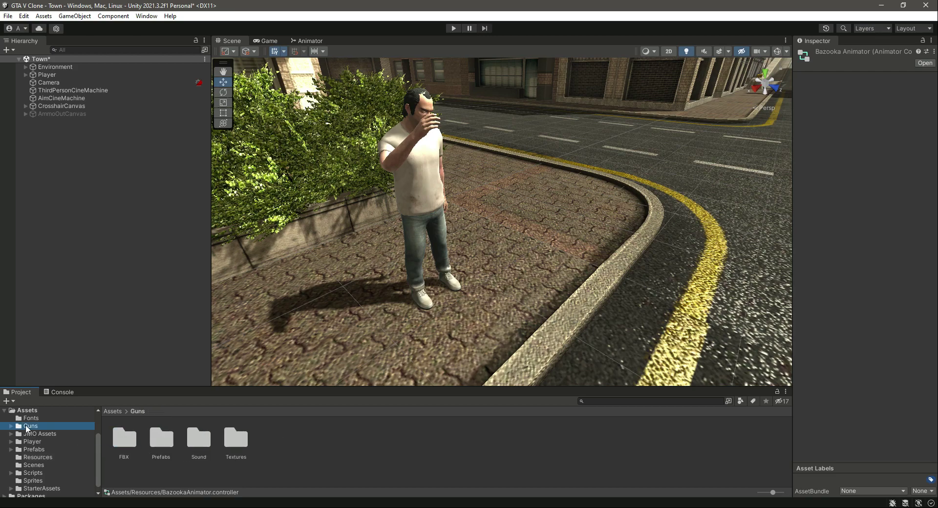
pyautogui.doubleClick(156, 443)
pyautogui.doubleClick(164, 440)
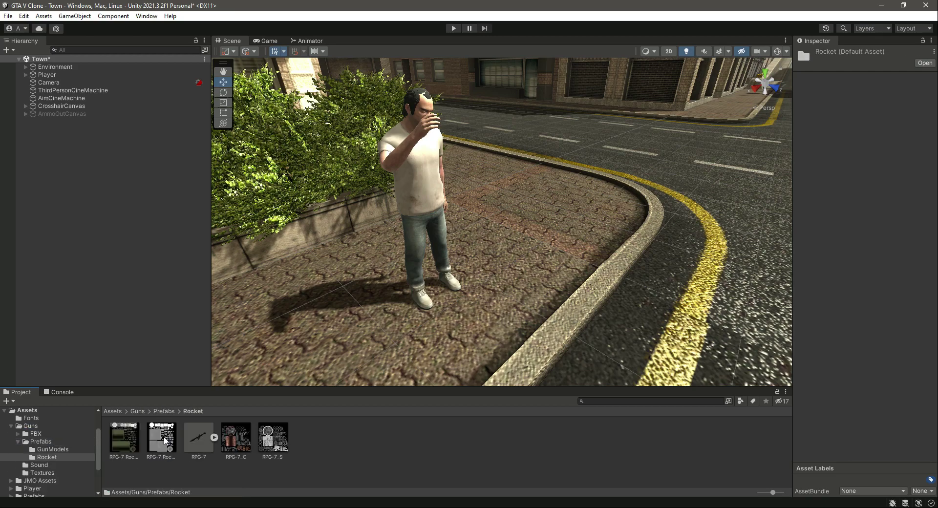
pyautogui.click(198, 441)
pyautogui.click(826, 79)
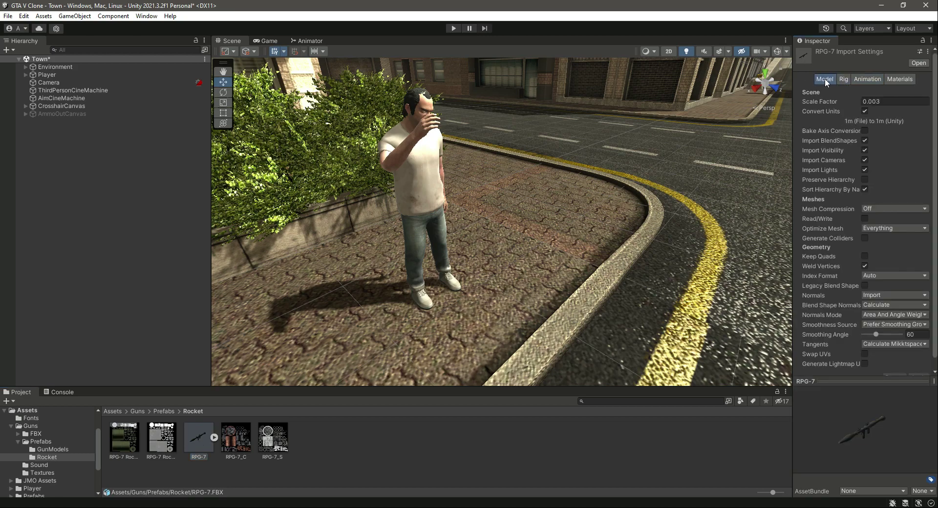
pyautogui.moveTo(863, 382); pyautogui.dragTo(930, 343)
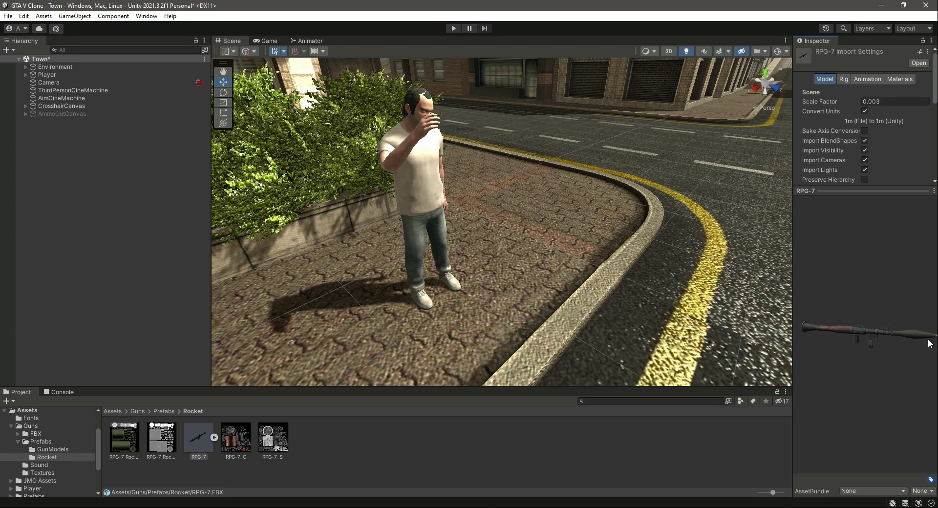
pyautogui.click(187, 198)
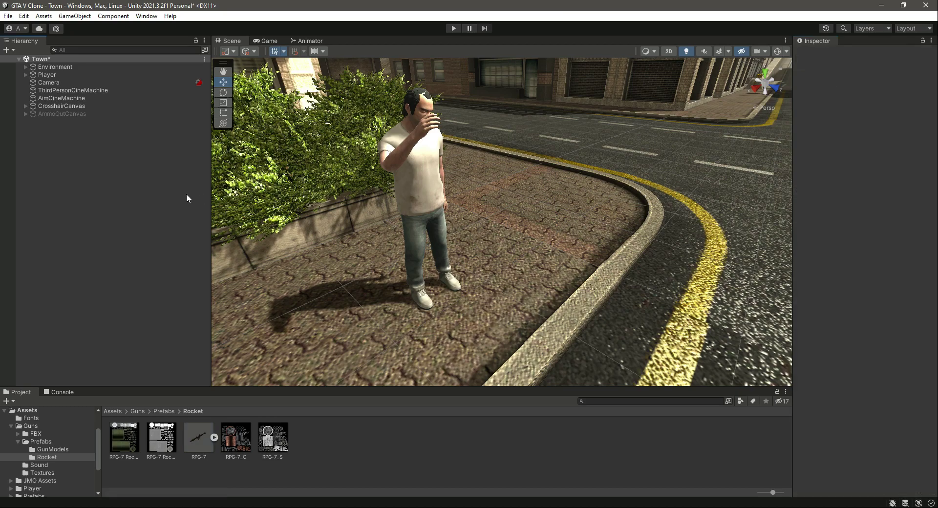
pyautogui.click(26, 75)
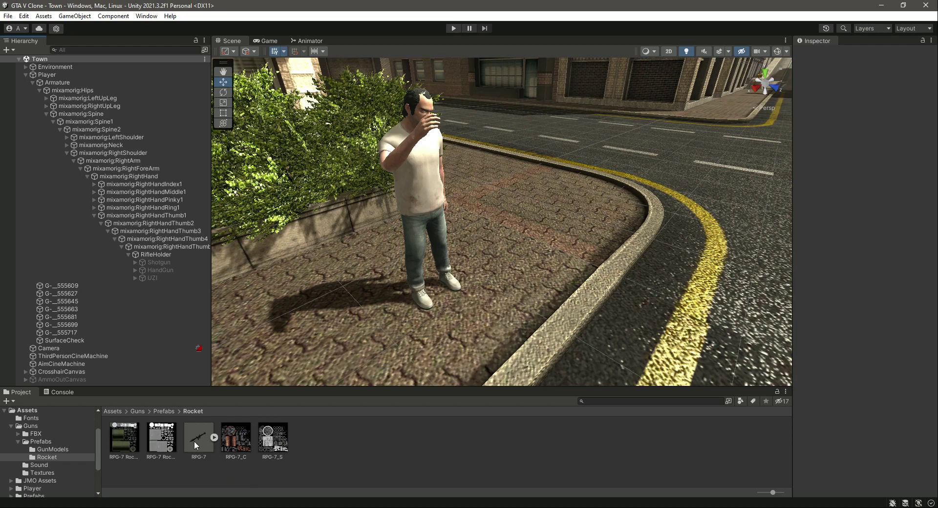
# Place the RPG-7 prefab under RifleHolder alongside Shotgun and UZI.
pyautogui.moveTo(195, 442); pyautogui.dragTo(167, 254)
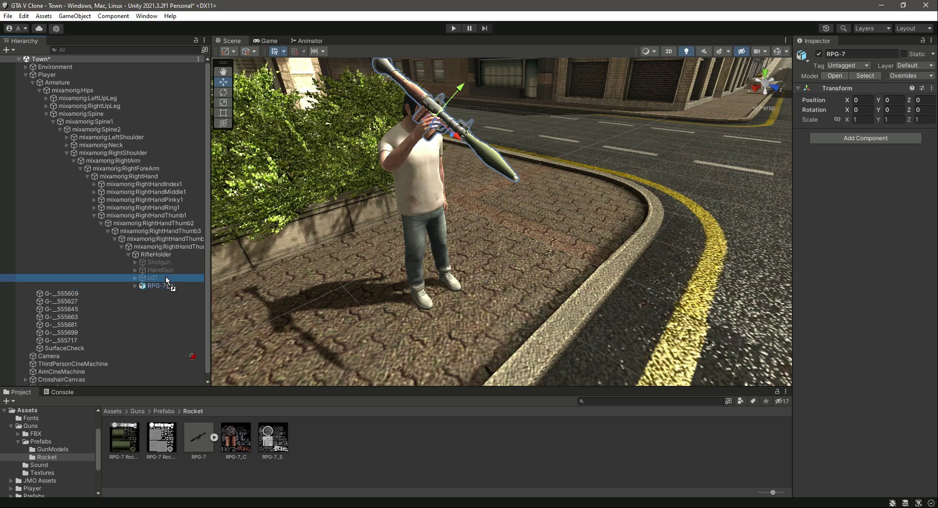
pyautogui.click(163, 264)
pyautogui.click(165, 278)
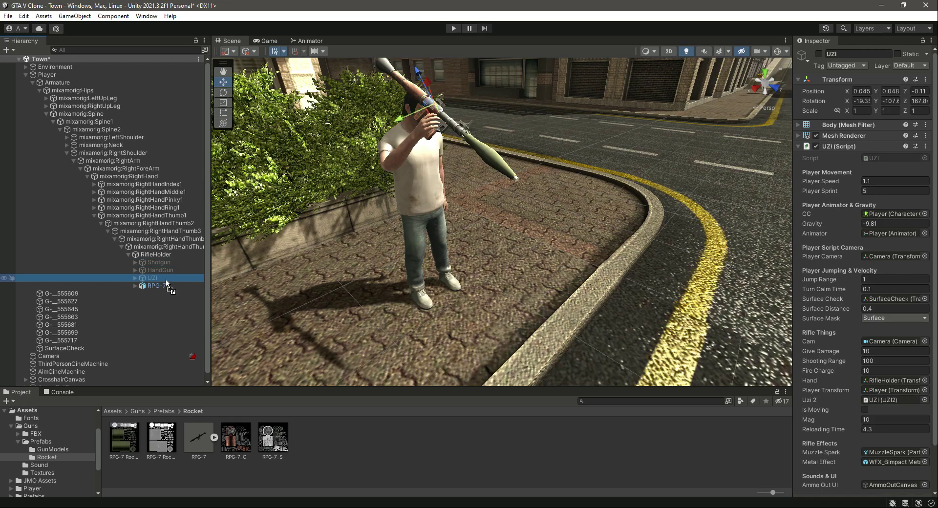
# Unpack the RPG-7 object completely from its prefab.
pyautogui.click(163, 284)
pyautogui.rightClick(164, 285)
pyautogui.moveTo(193, 300)
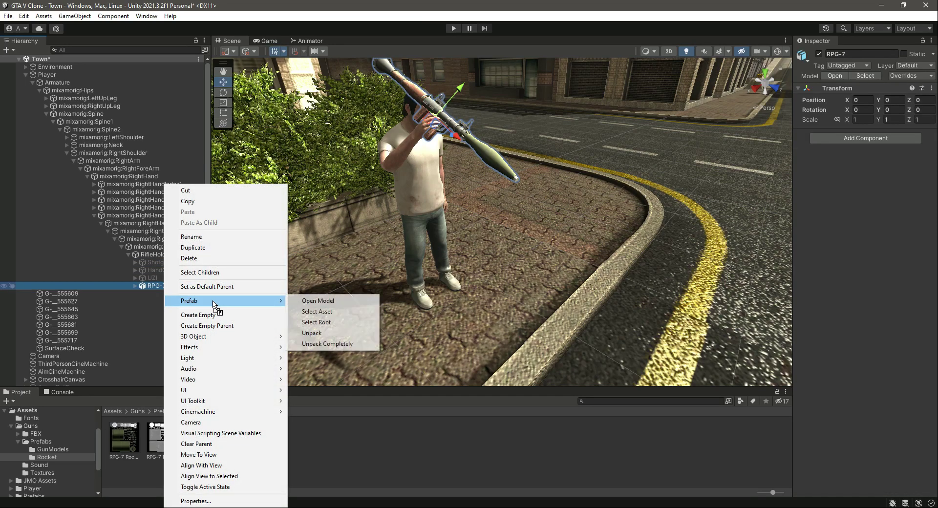
pyautogui.click(320, 344)
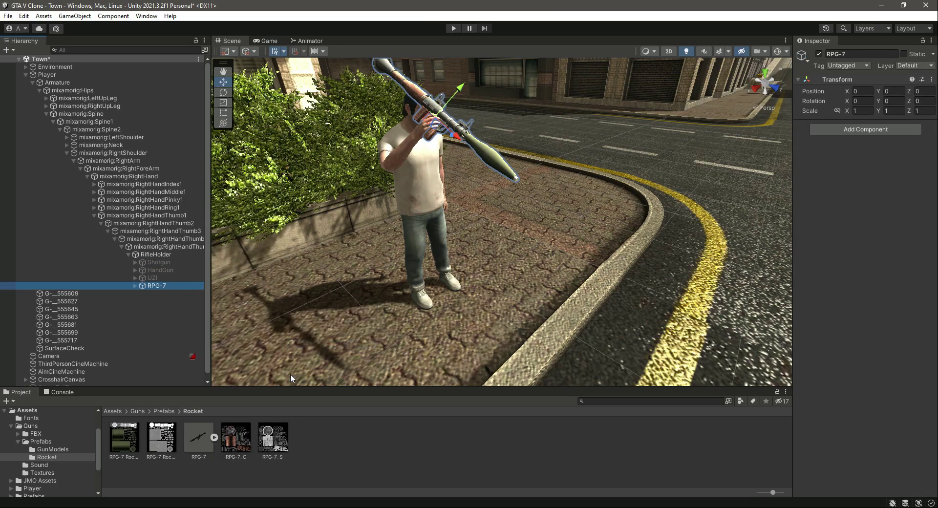
# Rename the RPG-7 object to Bazooka in the Inspector.
pyautogui.click(864, 53)
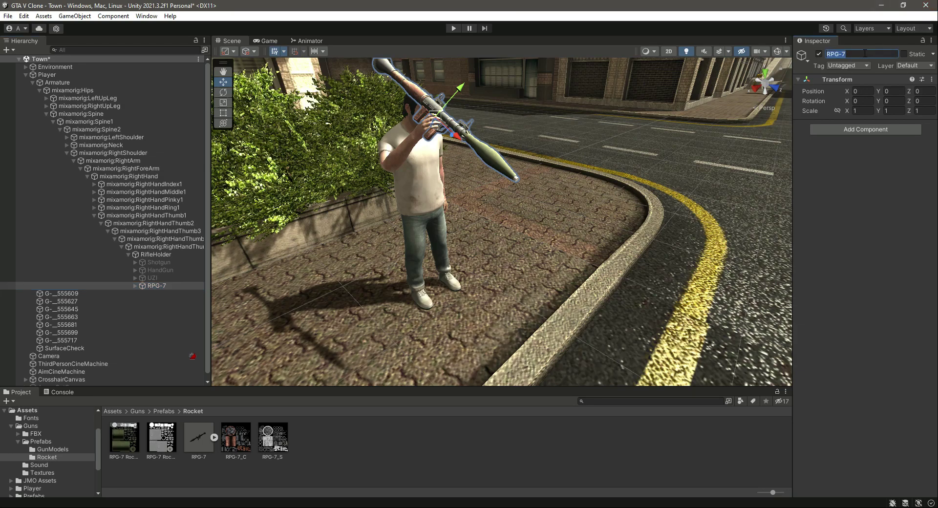
pyautogui.write('Bazooka')
pyautogui.press('Return')
pyautogui.keyDown('alt'); pyautogui.moveTo(567, 233); pyautogui.dragTo(589, 231); pyautogui.keyUp('alt')
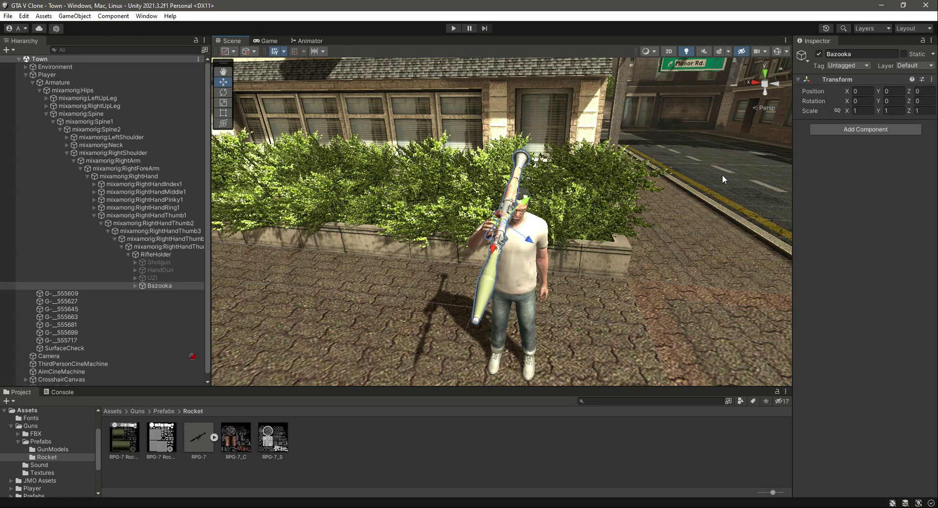
# On the desktop, select the Bazooka archive and bring up its actions.
pyautogui.press('super+d')
pyautogui.moveTo(403, 126); pyautogui.dragTo(335, 219)
pyautogui.rightClick(350, 177)
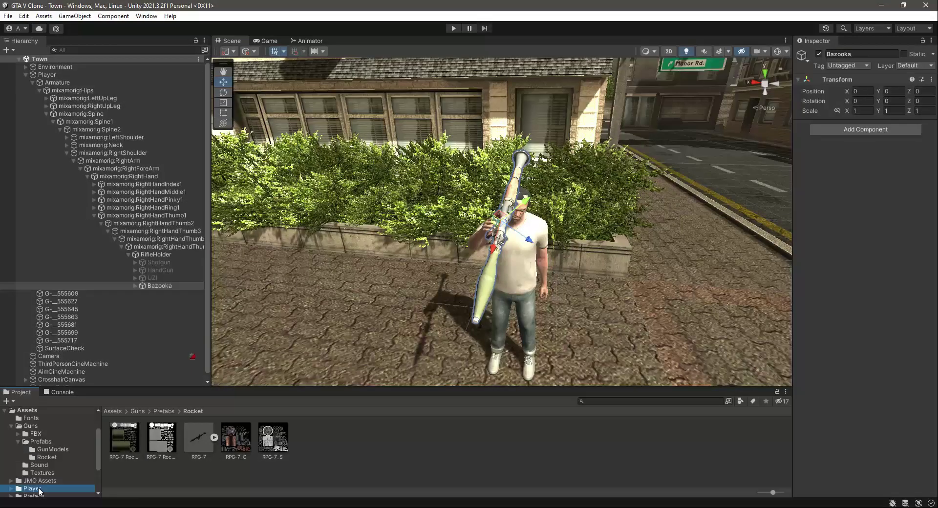
# Set all ten clips in Animations/Bazooka to the Humanoid animation type and apply.
pyautogui.doubleClick(130, 440)
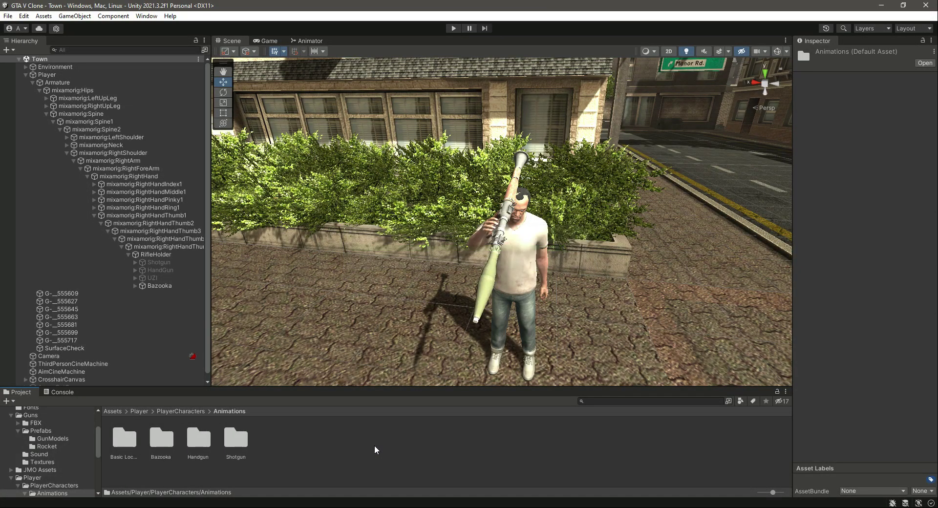
pyautogui.doubleClick(161, 440)
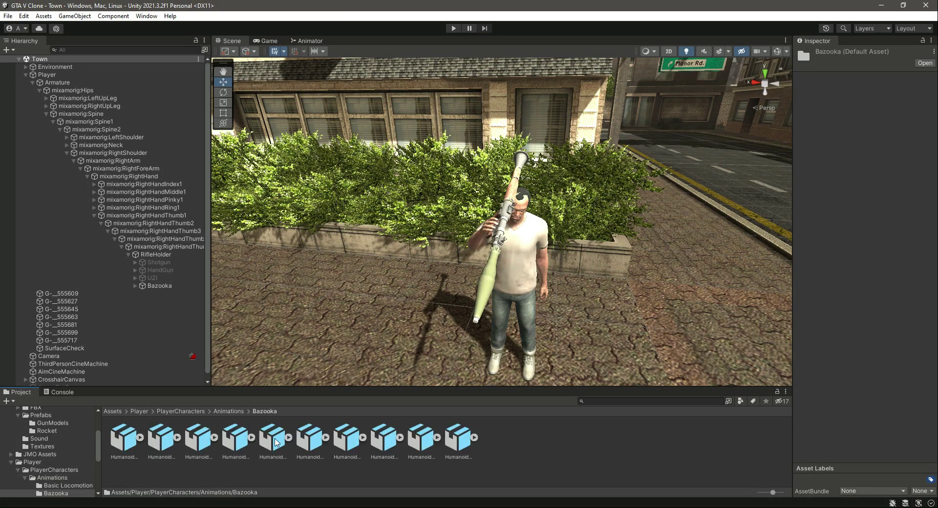
pyautogui.click(130, 442)
pyautogui.click(162, 440)
pyautogui.click(189, 442)
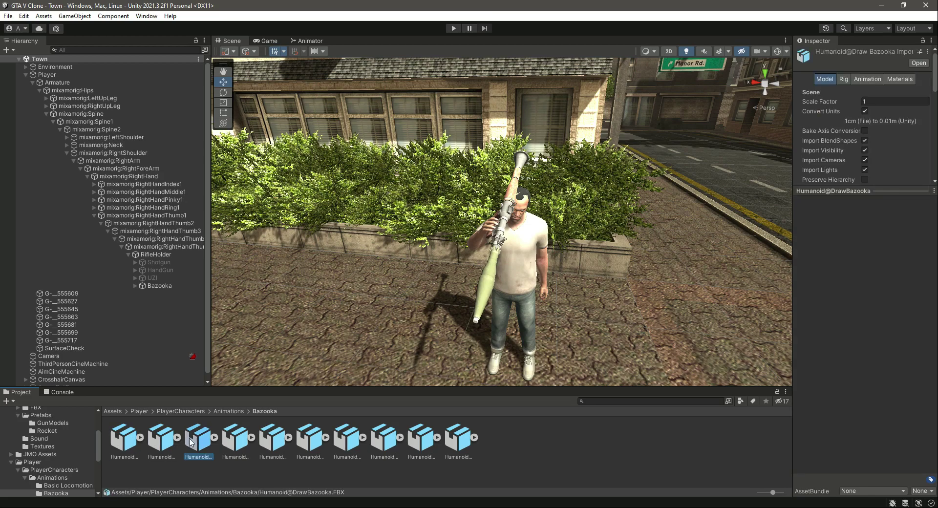
pyautogui.hotkey('ctrl', 'a')
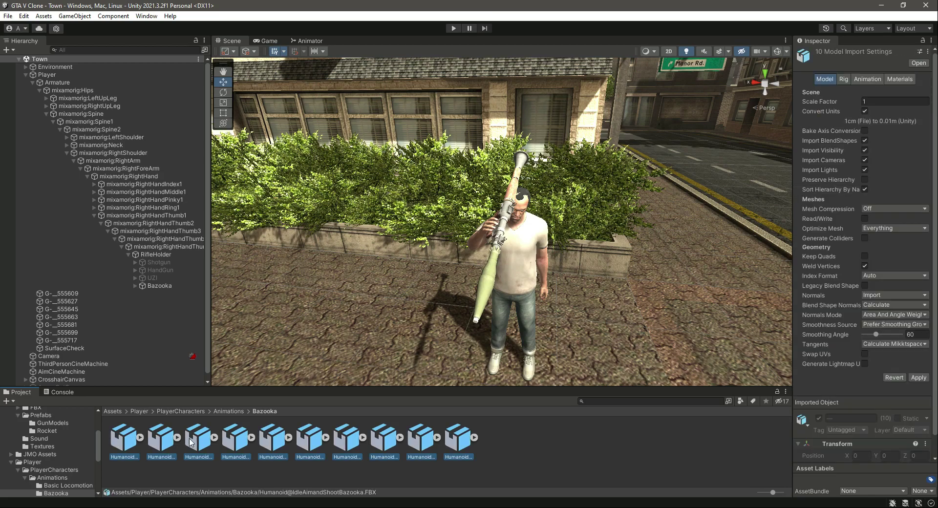
pyautogui.click(843, 80)
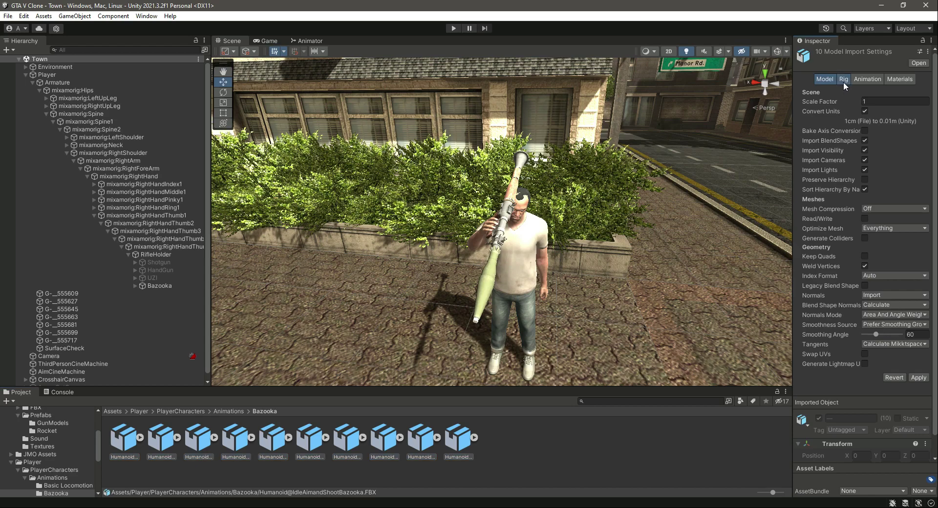
pyautogui.click(878, 92)
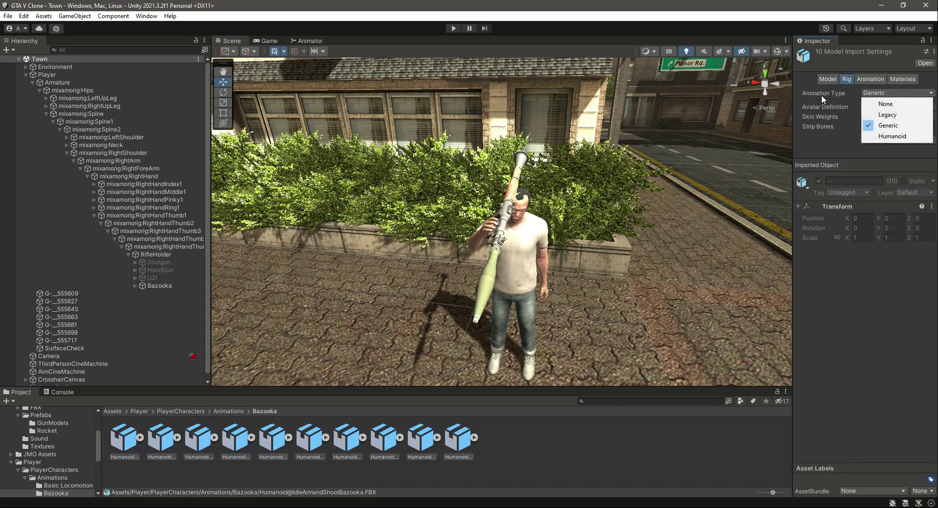
pyautogui.click(884, 137)
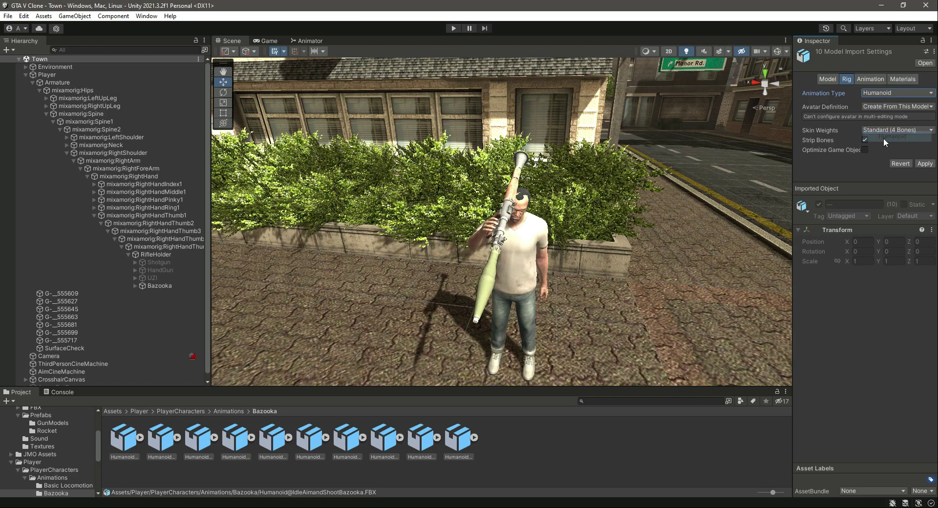
pyautogui.click(924, 164)
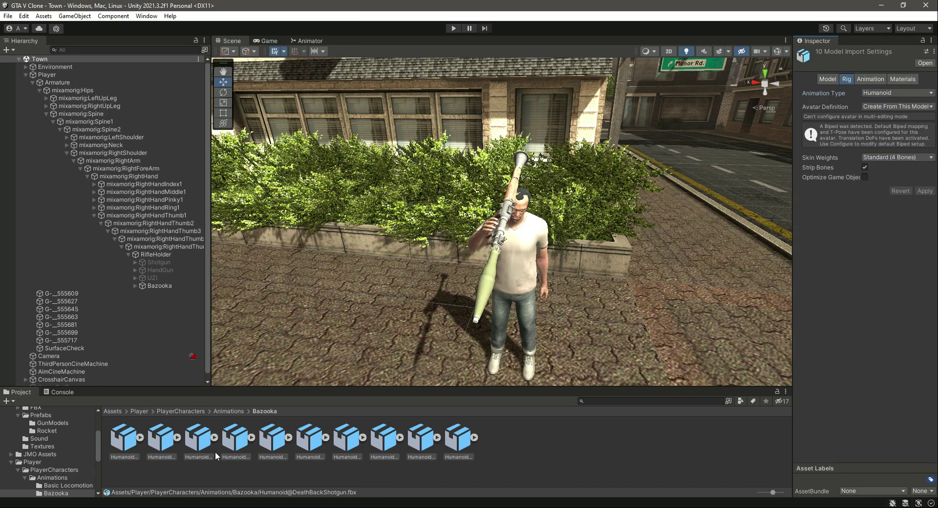
# Open BazookaAnimator from Resources in the Animator and frame all its states.
pyautogui.scroll(-5, 48, 450)
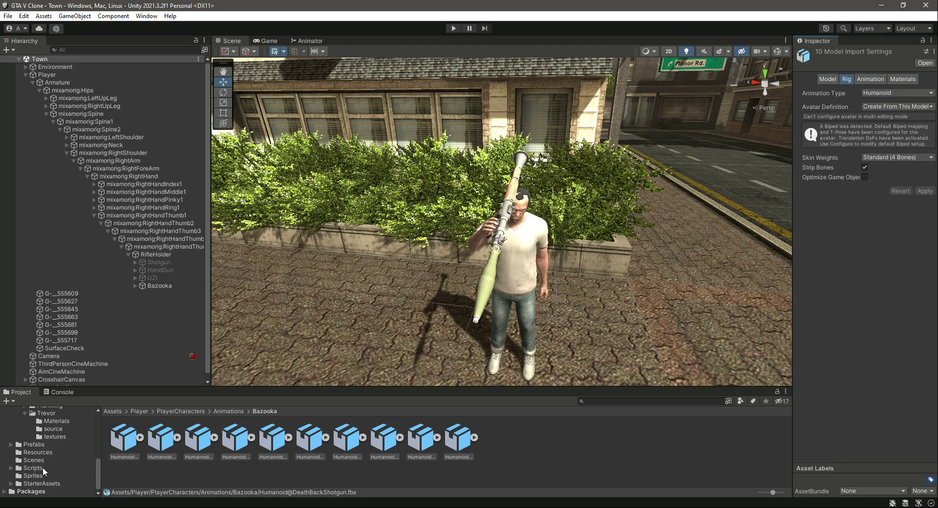
pyautogui.click(38, 452)
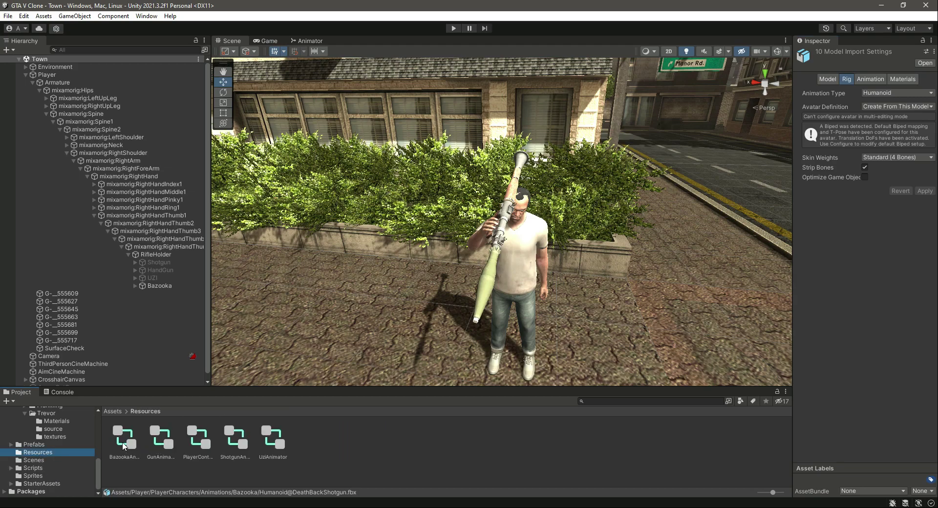
pyautogui.doubleClick(123, 443)
pyautogui.scroll(-8, 446, 282)
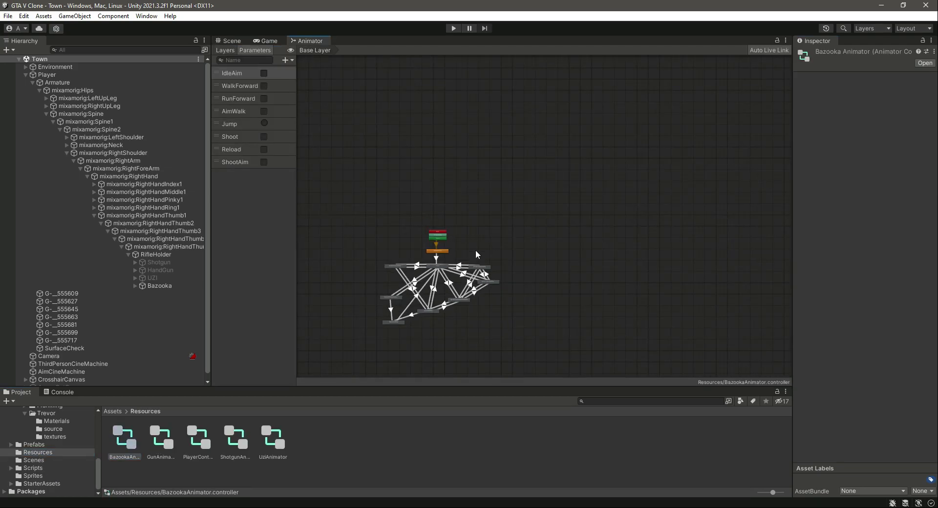
pyautogui.press('a')
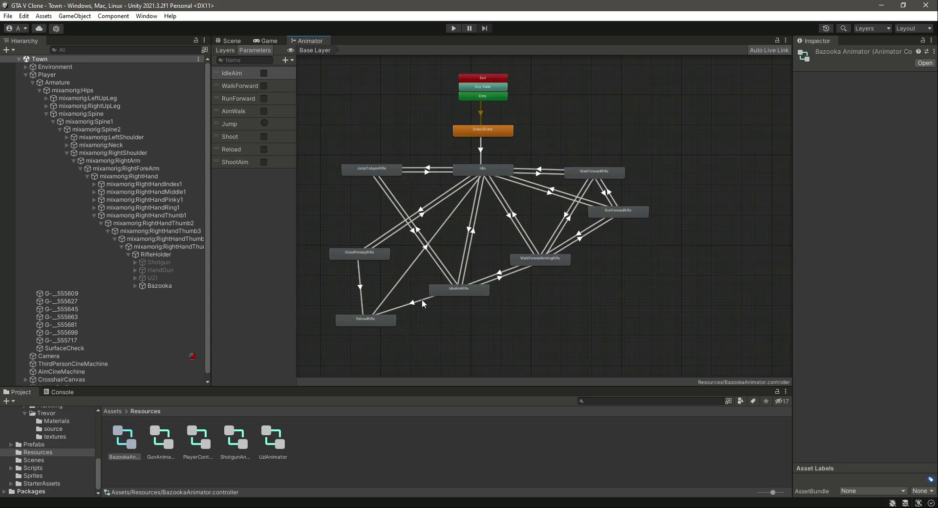
pyautogui.scroll(15, 68, 433)
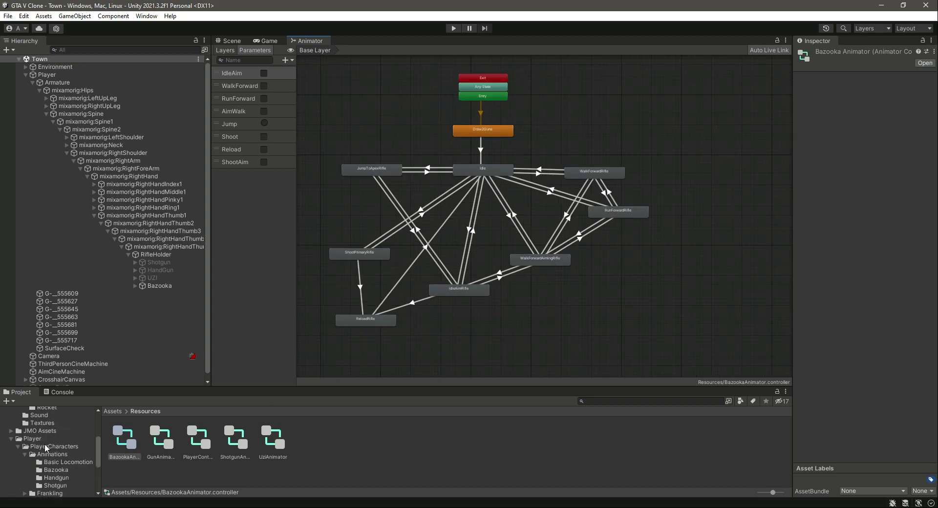
# Preview the IdleAimandShootBazooka and Idle Aim Bazooka clips in the Bazooka animations folder.
pyautogui.scroll(-6, 44, 462)
pyautogui.click(56, 470)
pyautogui.click(198, 439)
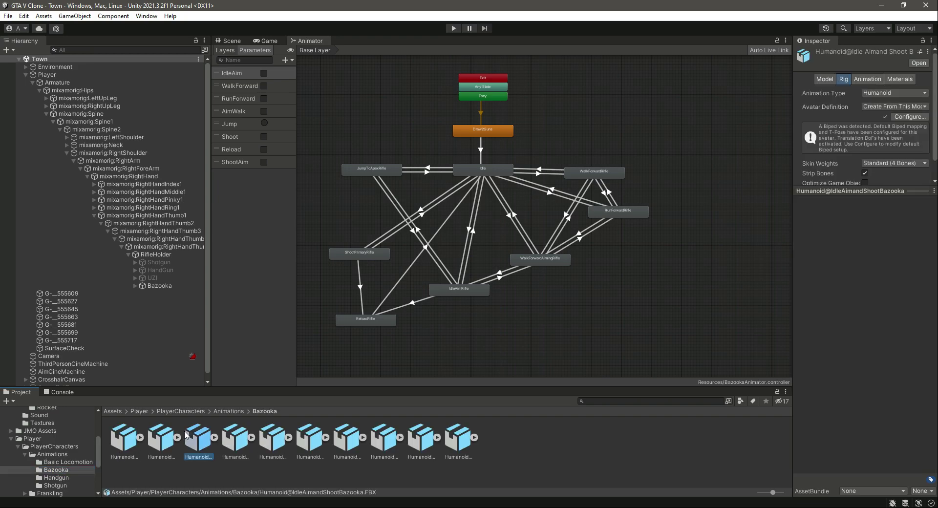
pyautogui.click(867, 79)
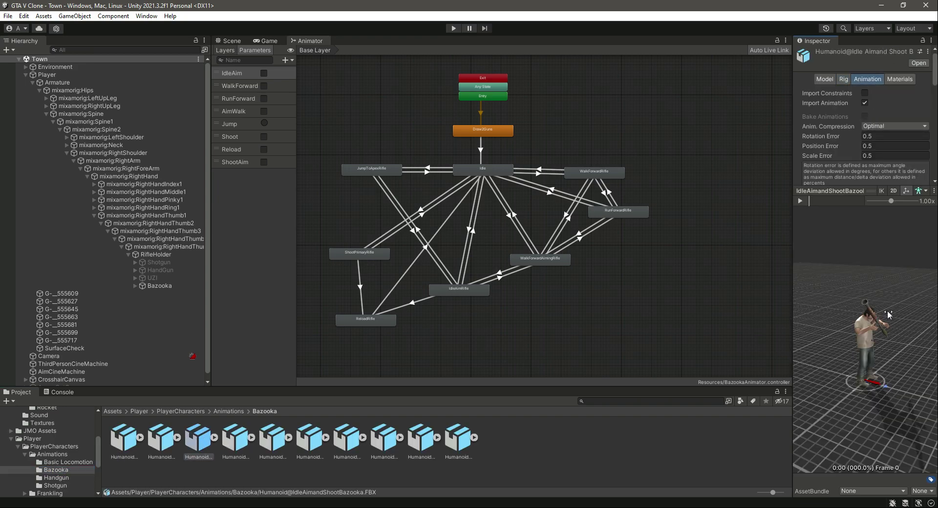
pyautogui.click(800, 201)
pyautogui.click(234, 439)
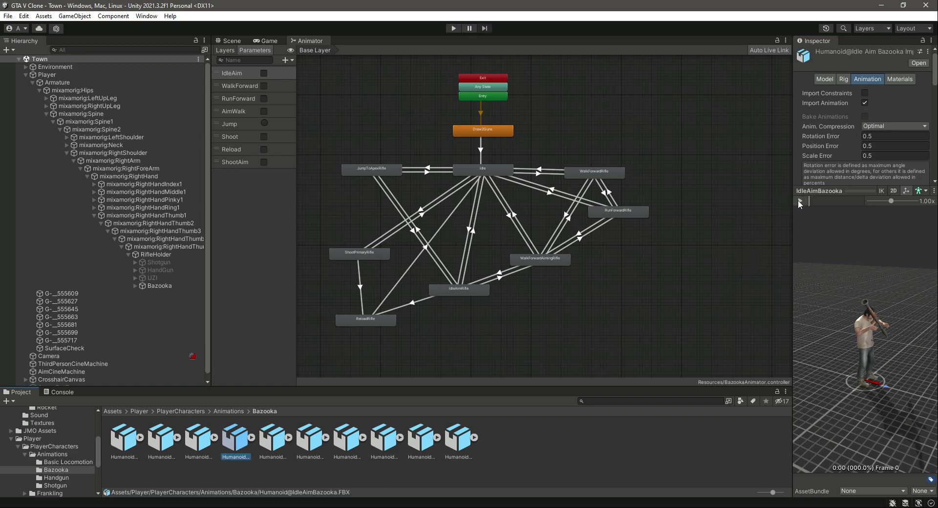
pyautogui.click(800, 201)
pyautogui.click(800, 200)
# Create an IdleAimBazooka state from the Idle Aim Bazooka clip and set it as layer default.
pyautogui.moveTo(239, 440); pyautogui.dragTo(280, 403)
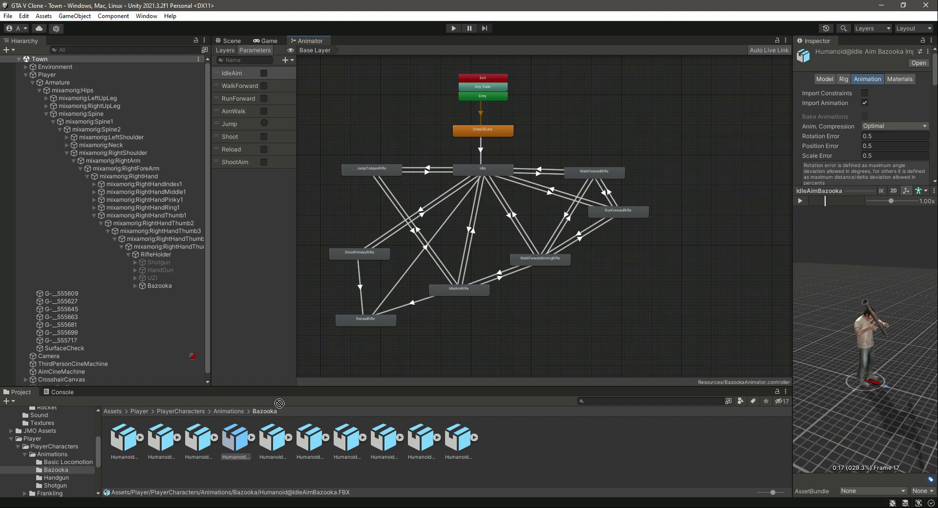
pyautogui.moveTo(627, 118); pyautogui.dragTo(627, 117)
pyautogui.click(637, 122)
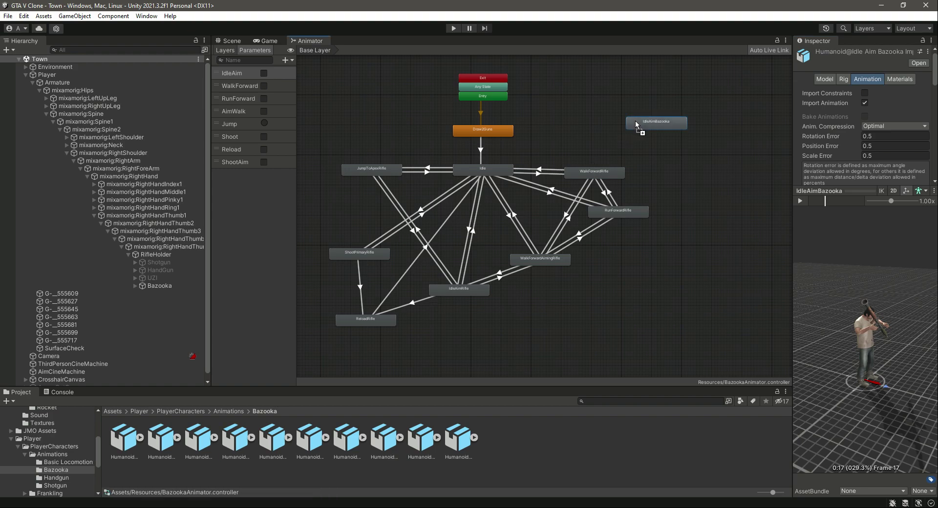
pyautogui.rightClick(650, 126)
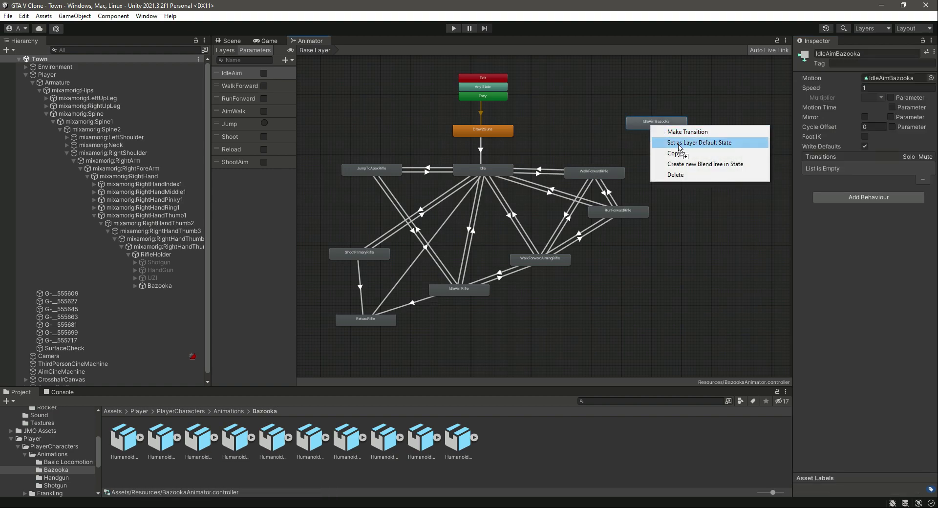
pyautogui.click(678, 144)
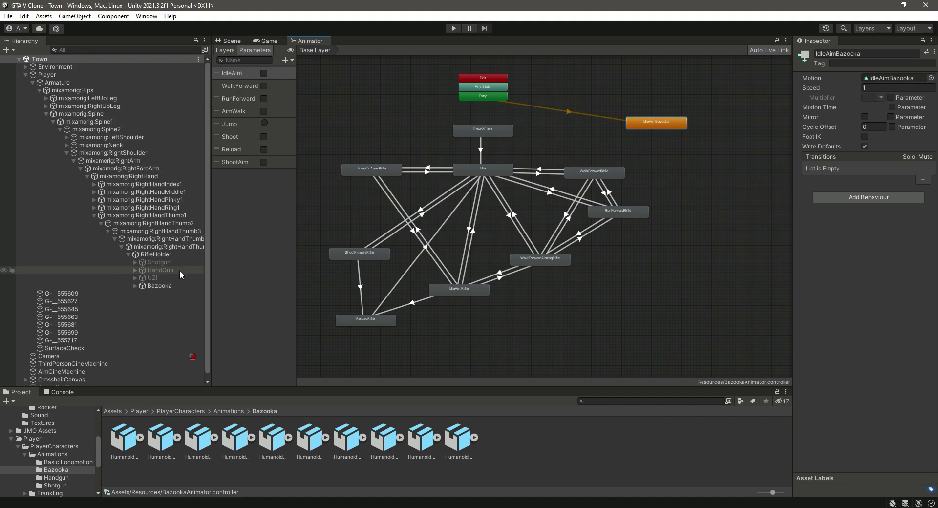
pyautogui.click(80, 76)
# Assign BazookaAnimator as the Player's Animator Controller, save the Town scene, and enter Play mode.
pyautogui.scroll(-5, 48, 484)
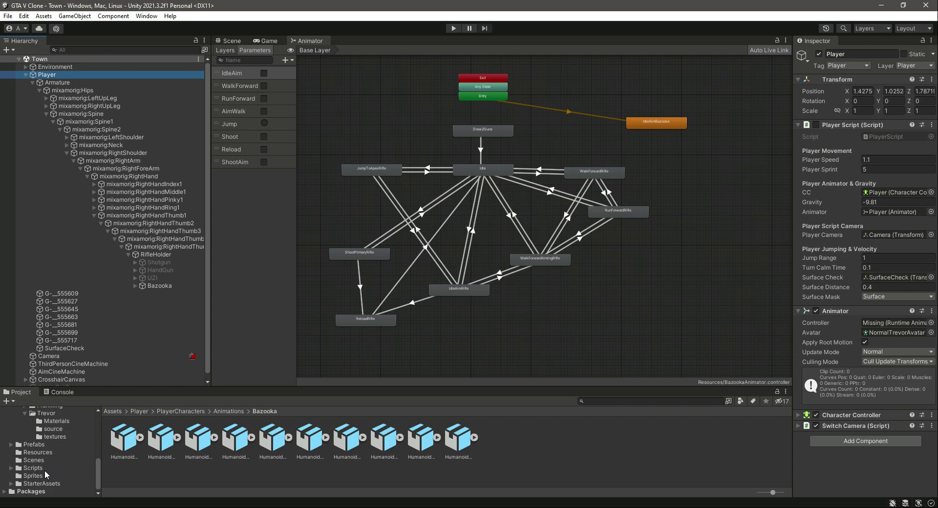
pyautogui.click(38, 452)
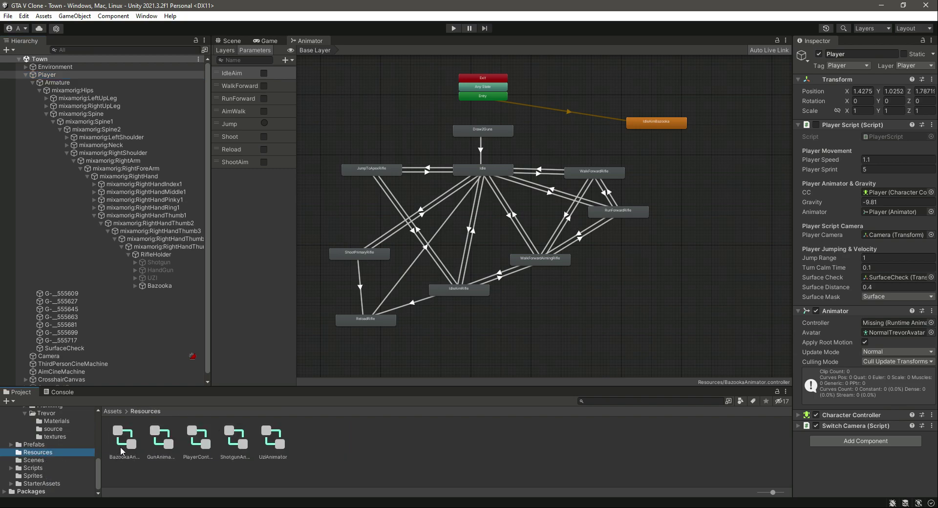
pyautogui.moveTo(121, 452); pyautogui.dragTo(895, 324)
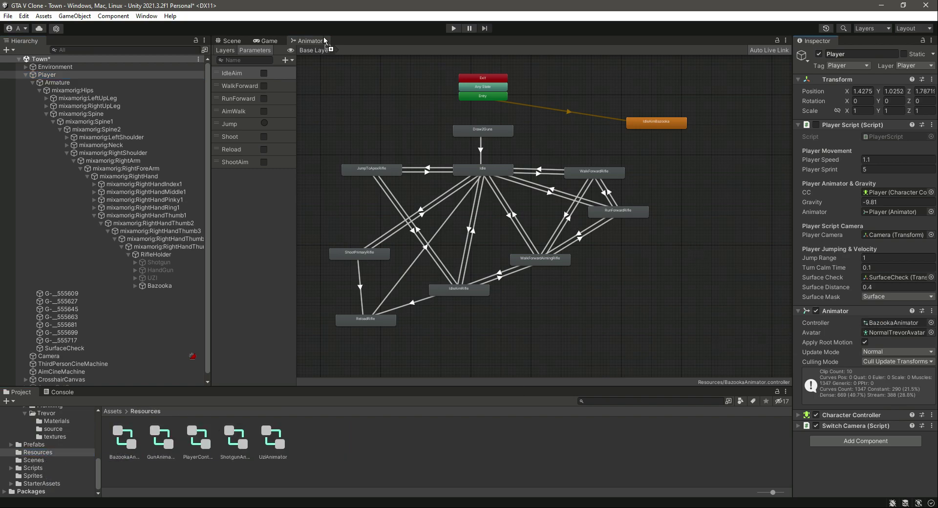
pyautogui.hotkey('ctrl', 's')
pyautogui.click(231, 41)
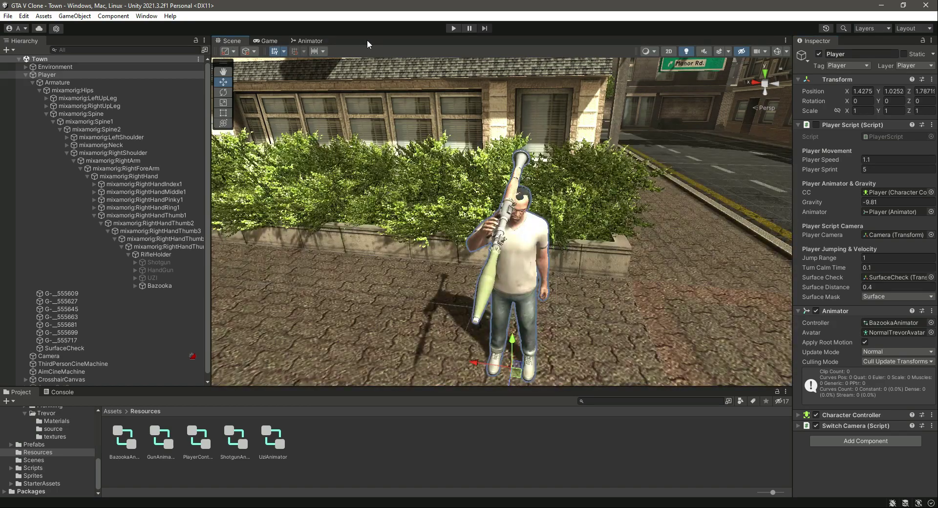
pyautogui.click(453, 28)
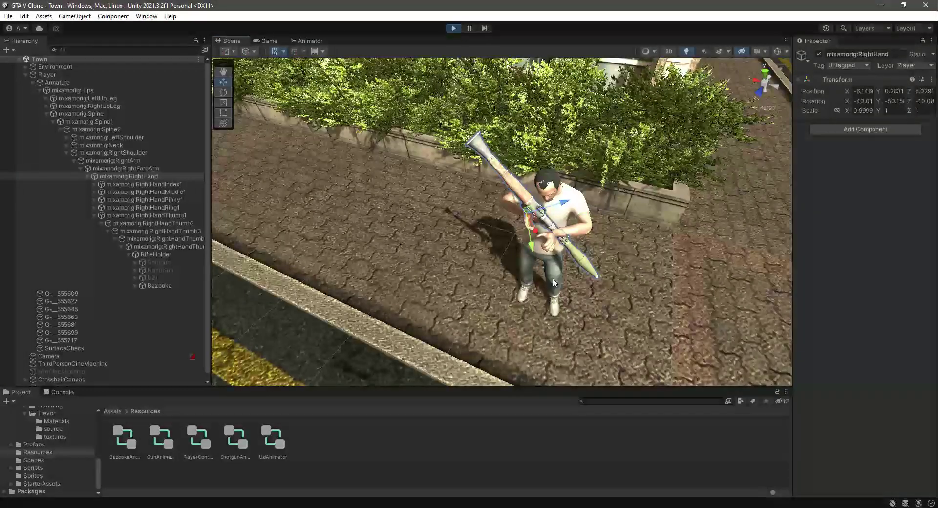
# Move and rotate the Bazooka into the player's grip with the Scene view gizmos.
pyautogui.click(545, 206)
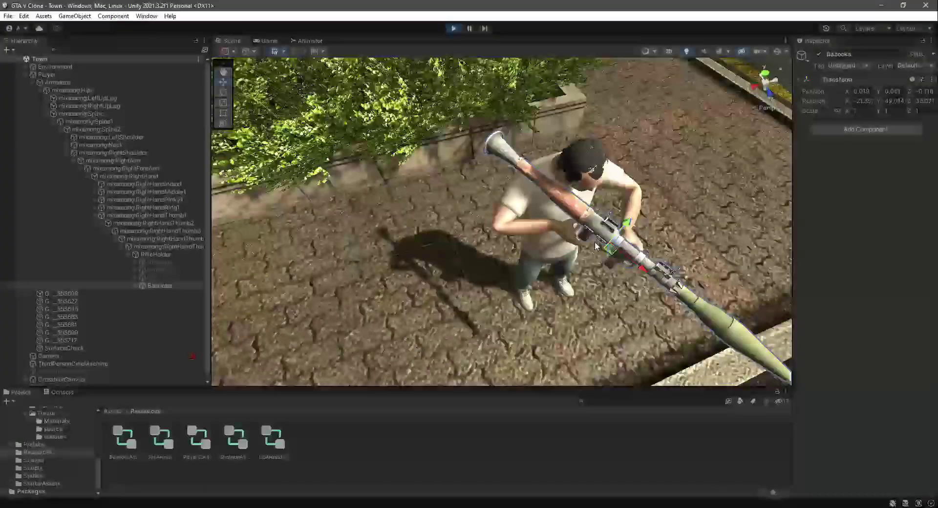
pyautogui.moveTo(628, 229); pyautogui.dragTo(626, 238)
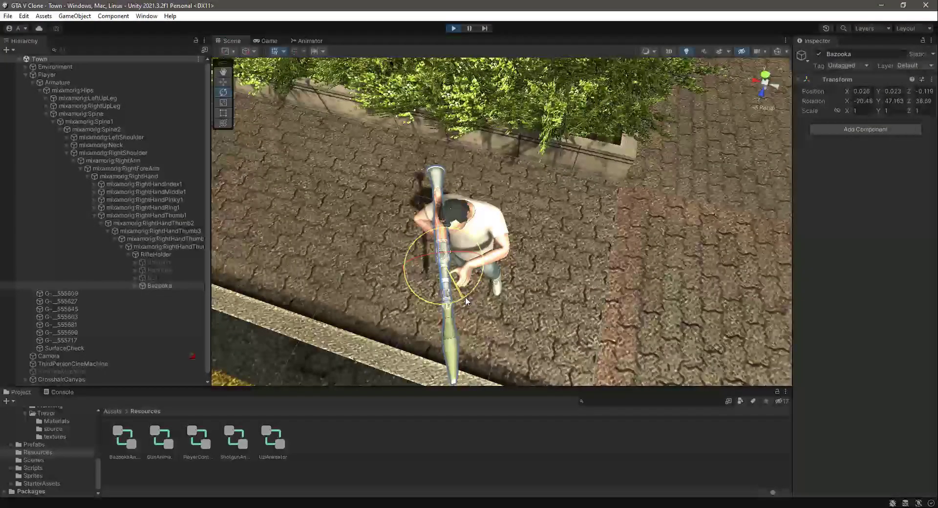
pyautogui.moveTo(464, 303); pyautogui.dragTo(475, 294)
pyautogui.press('w')
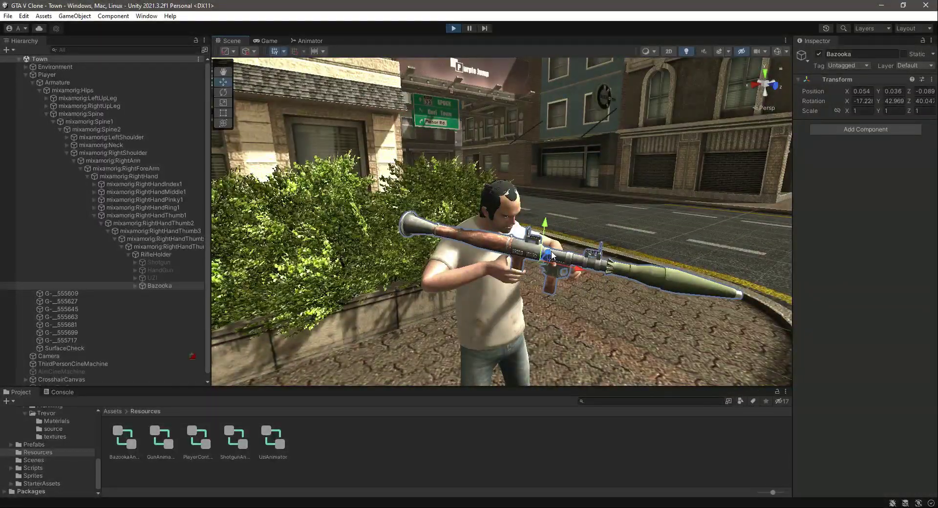
pyautogui.moveTo(549, 255)
pyautogui.mouseDown()
pyautogui.moveTo(555, 250)
pyautogui.moveTo(547, 256)
pyautogui.mouseUp()
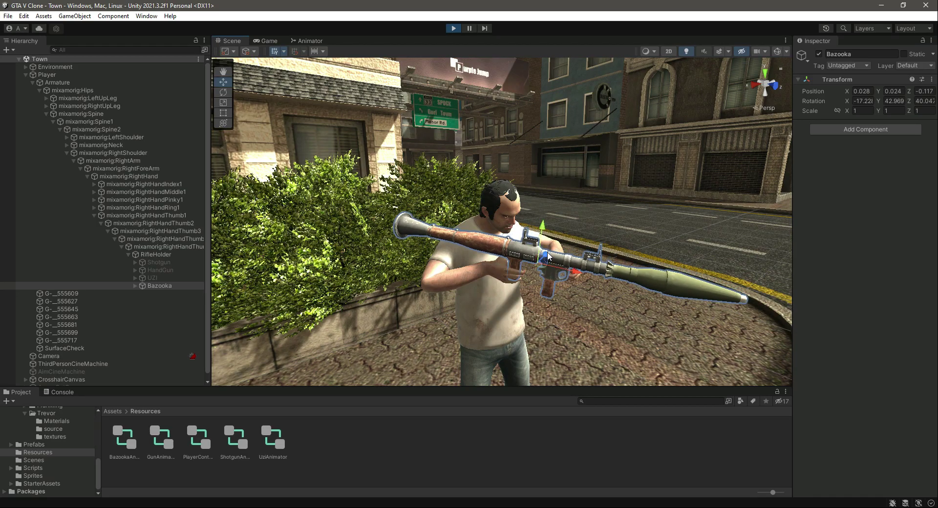
# Check the bazooka grip in the Game view while aiming and turning the camera.
pyautogui.click(259, 41)
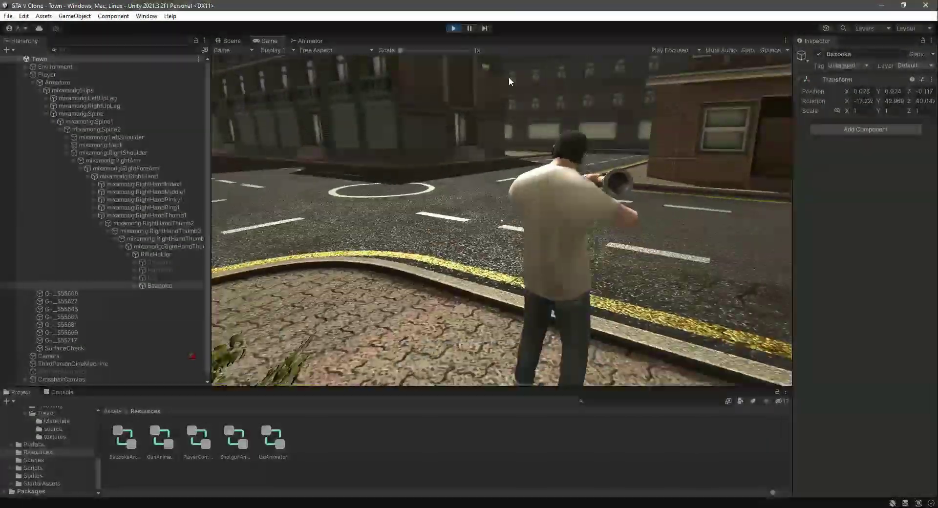
pyautogui.click(238, 40)
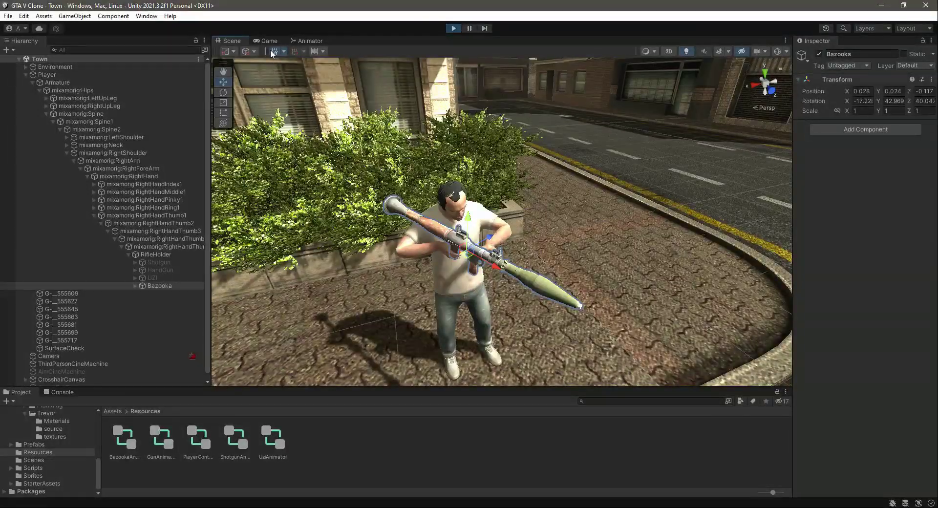
pyautogui.click(268, 41)
pyautogui.moveTo(556, 173); pyautogui.dragTo(238, 48, button='right')
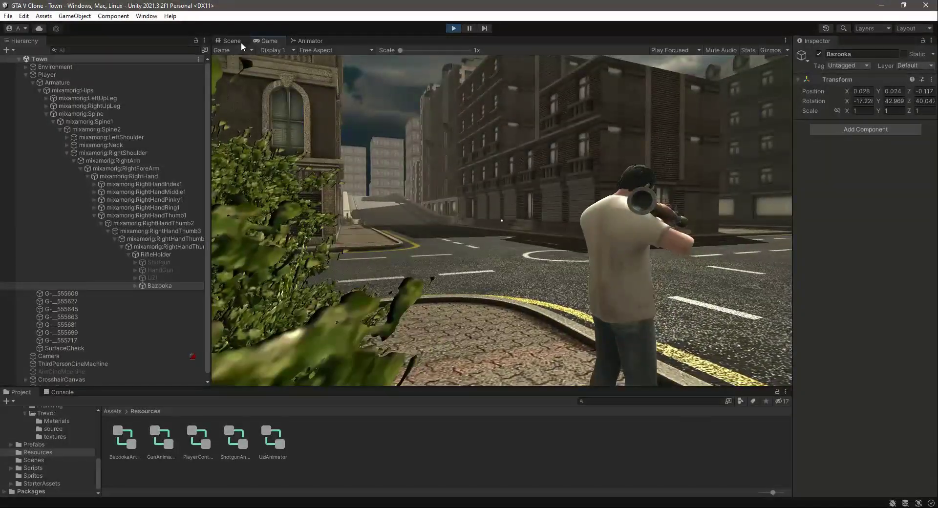
# Copy the Bazooka's Transform component values while still in Play mode.
pyautogui.click(242, 42)
pyautogui.click(162, 284)
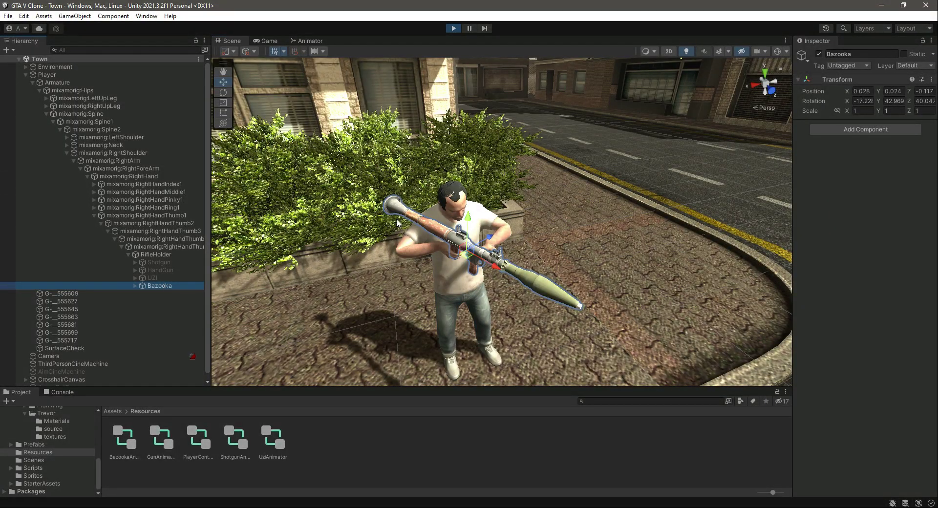
pyautogui.click(931, 79)
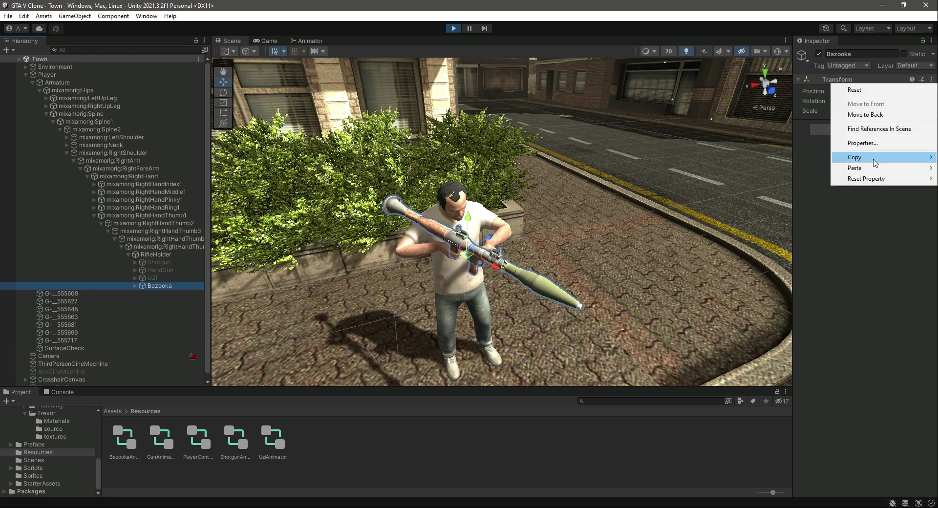
pyautogui.moveTo(860, 157)
pyautogui.click(780, 206)
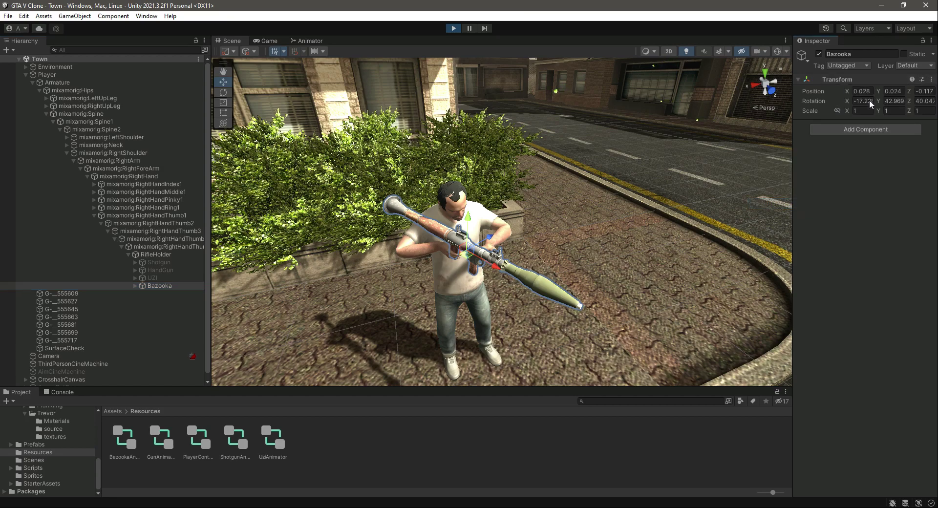
pyautogui.click(172, 287)
pyautogui.click(932, 80)
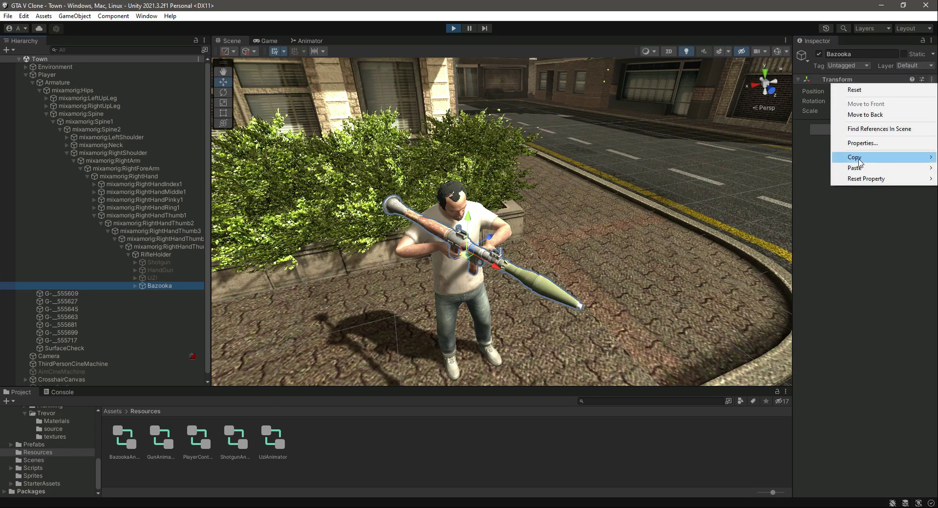
pyautogui.moveTo(868, 157)
pyautogui.click(791, 203)
# Stop Play, paste the copied Transform values onto Bazooka, and save the Town scene.
pyautogui.click(453, 28)
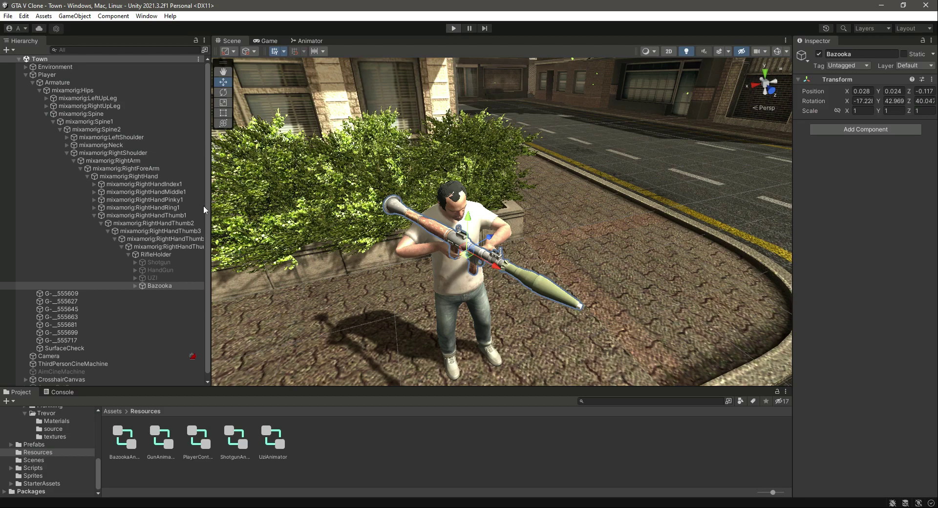
pyautogui.click(164, 286)
pyautogui.click(931, 79)
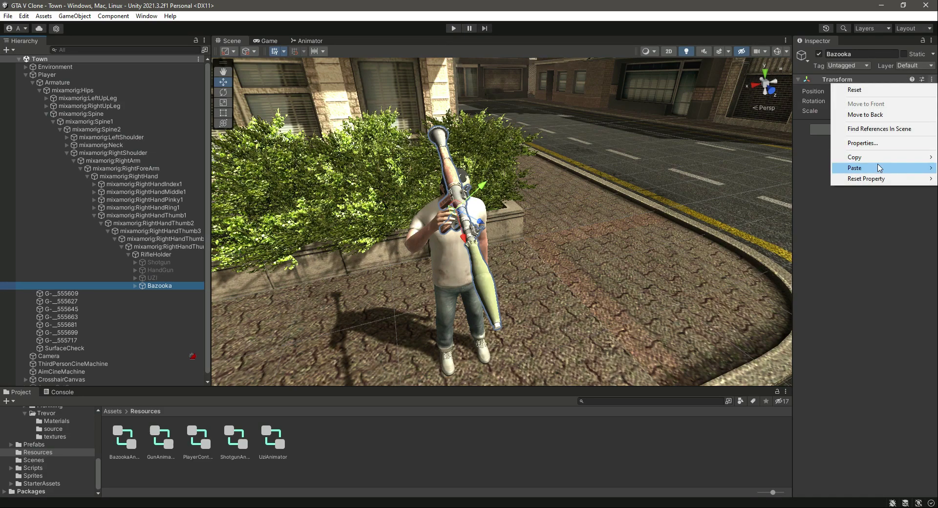
pyautogui.moveTo(877, 171)
pyautogui.click(801, 226)
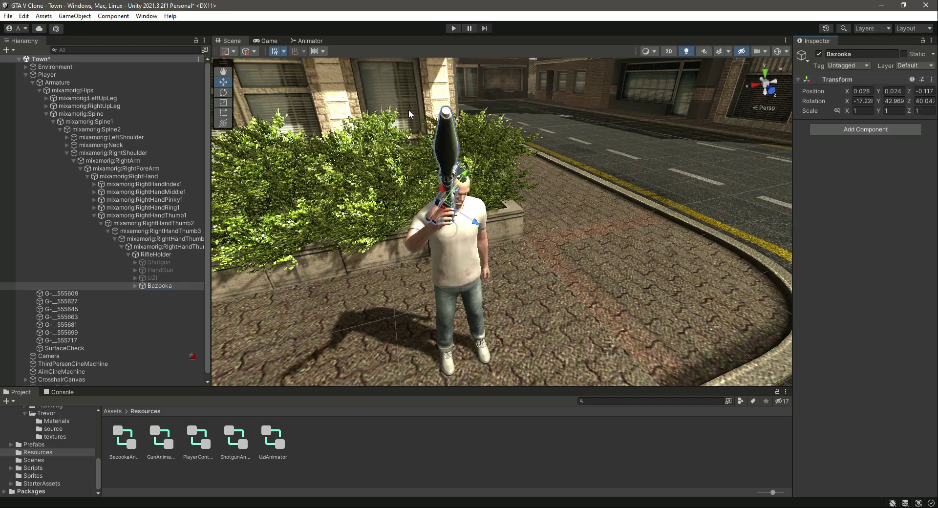
pyautogui.hotkey('ctrl', 's')
pyautogui.click(455, 28)
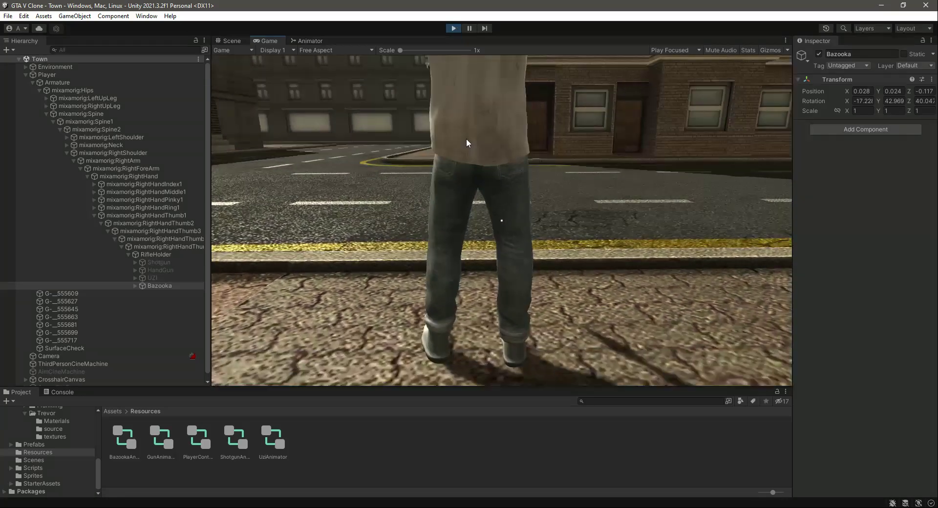
pyautogui.moveTo(466, 138); pyautogui.dragTo(237, 104, button='right')
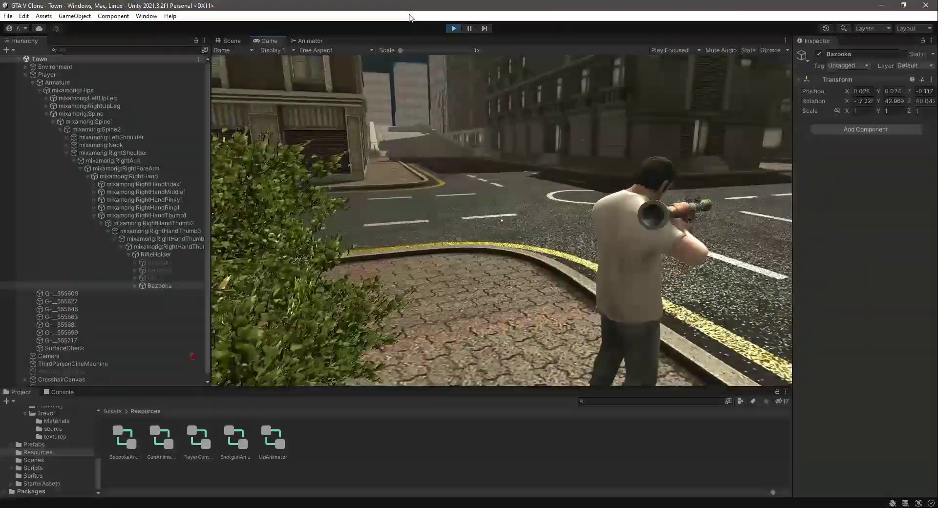
pyautogui.click(454, 28)
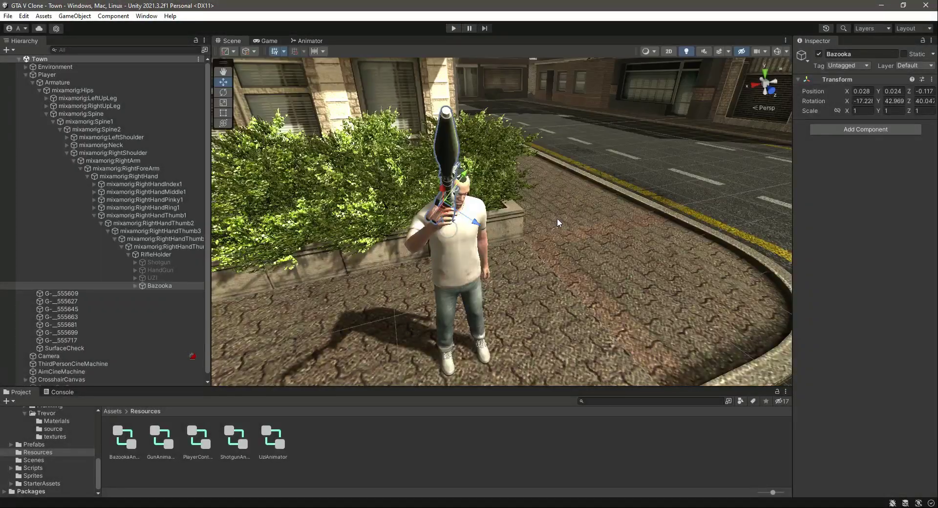